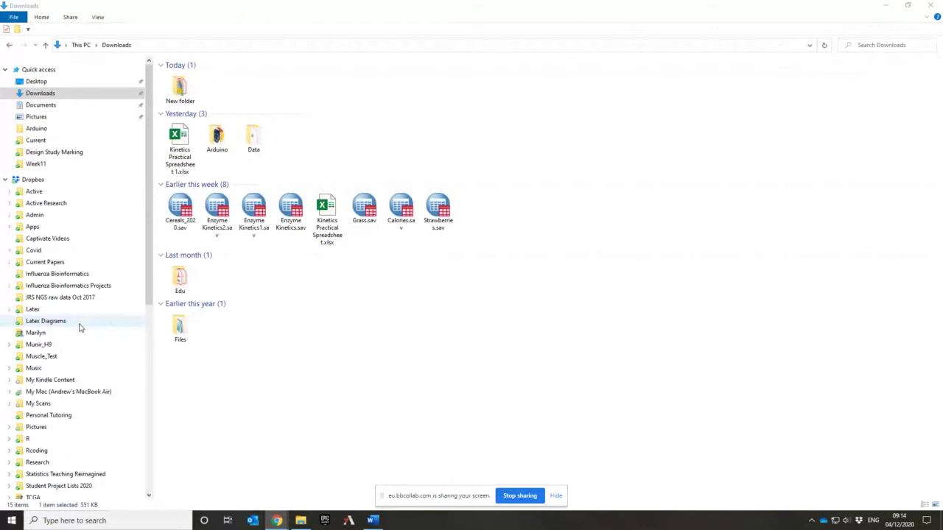
- Open the Kinetics Practical Spreadsheet maximized and select the calculated columns D through I
double_click(329, 221)
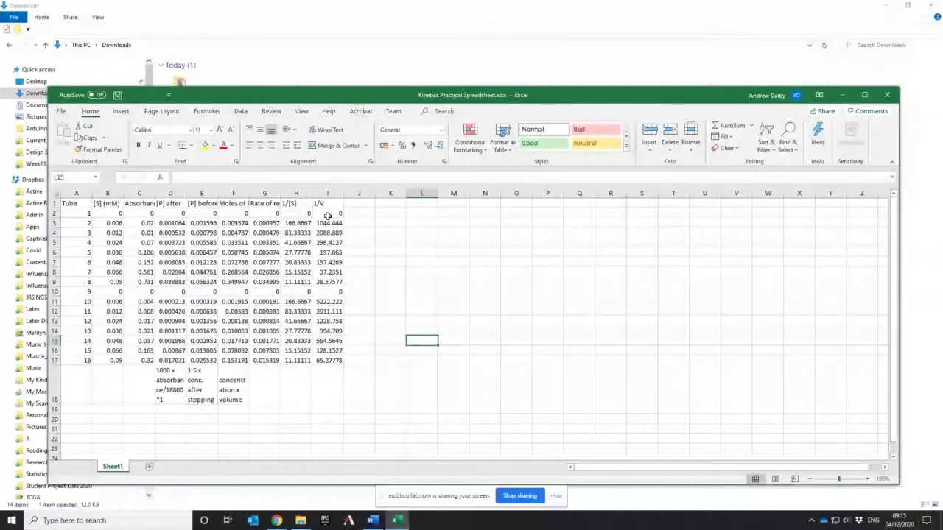
left_click(865, 94)
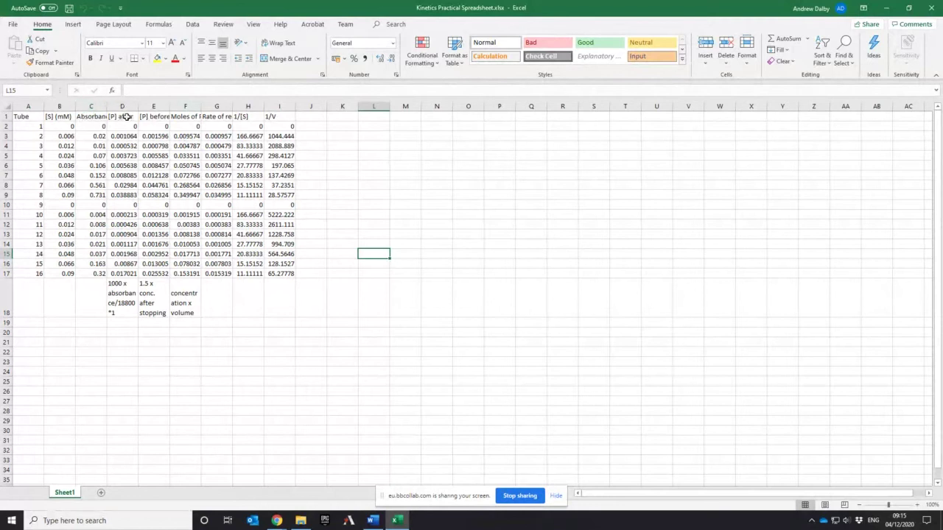
left_click_drag(124, 109, 280, 295)
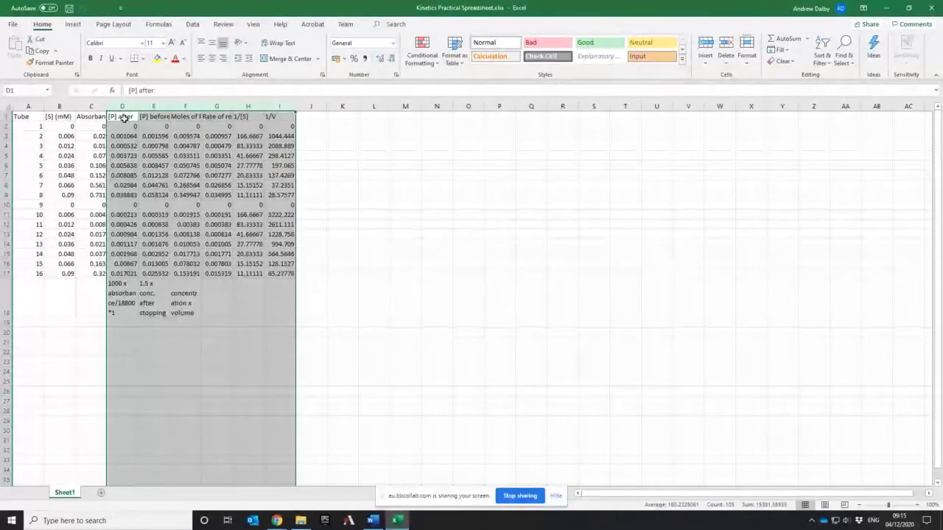
left_click(158, 117)
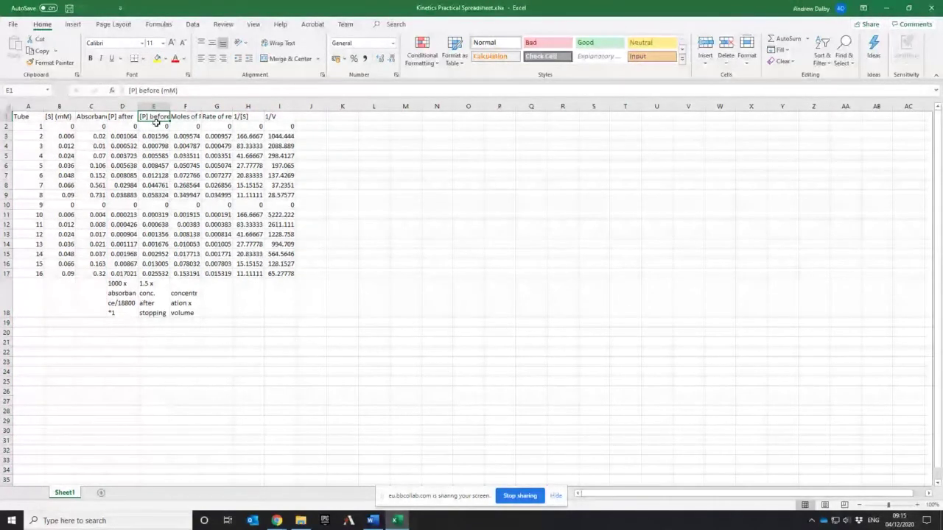
left_click(186, 118)
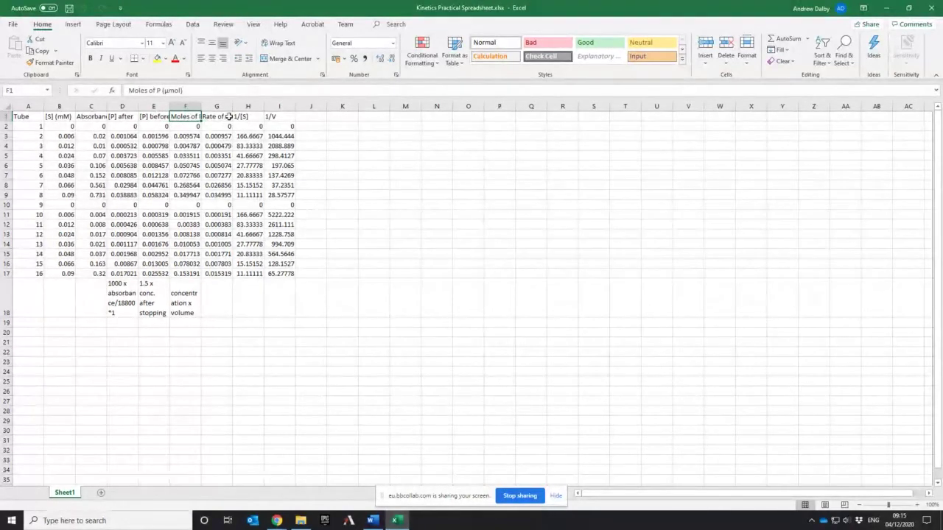
left_click(216, 118)
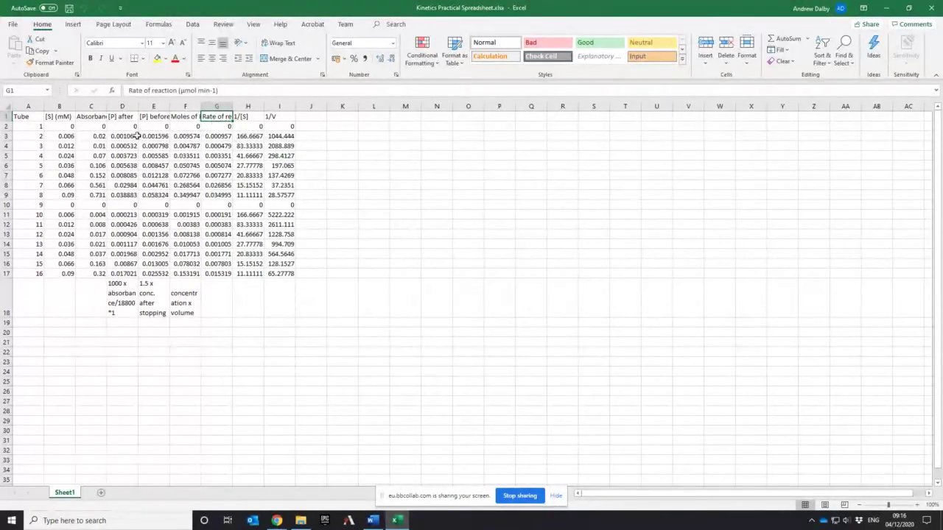
left_click(130, 137)
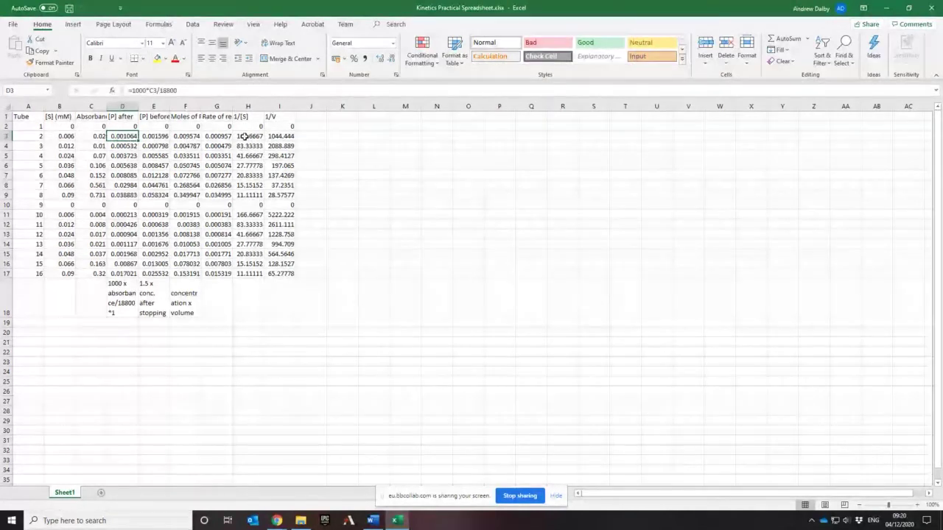
- Select H3:I9, the 1/[S] and 1/V values for tubes 2–8, ready for chart insertion
left_click_drag(246, 135, 283, 196)
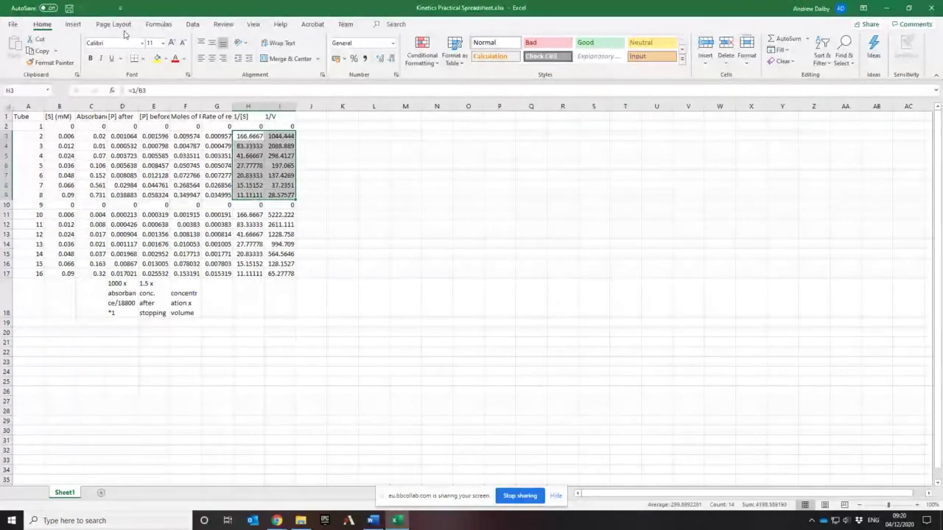
left_click(79, 26)
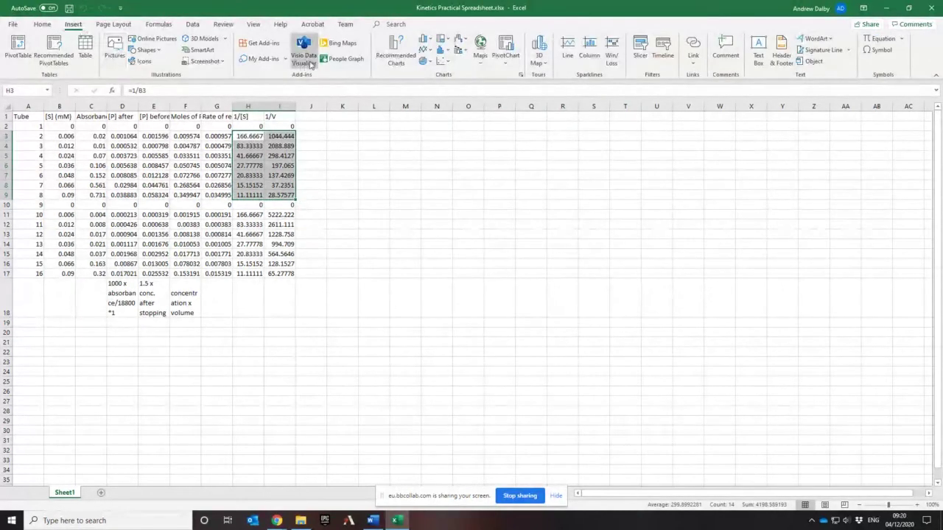
- Insert a markers-only scatter chart plotting 1/V against 1/[S] for tubes 2–8
left_click(440, 61)
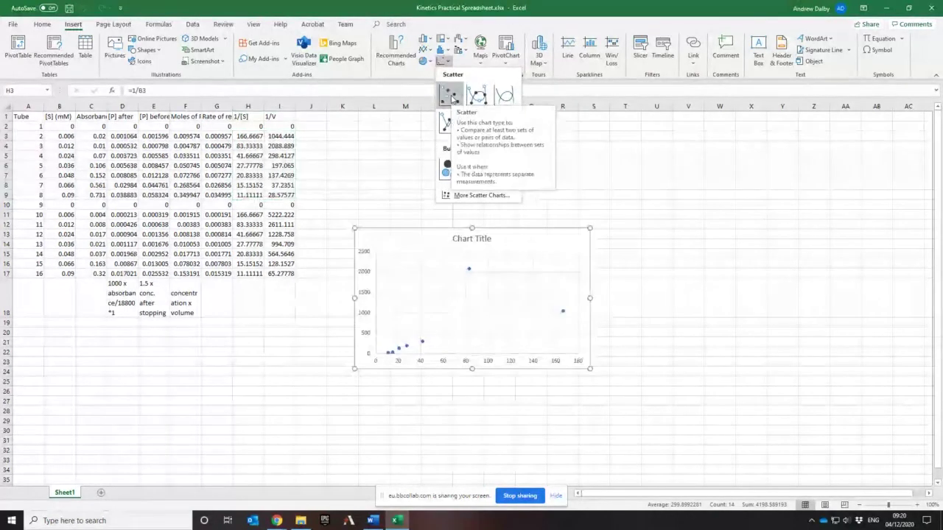
left_click(449, 96)
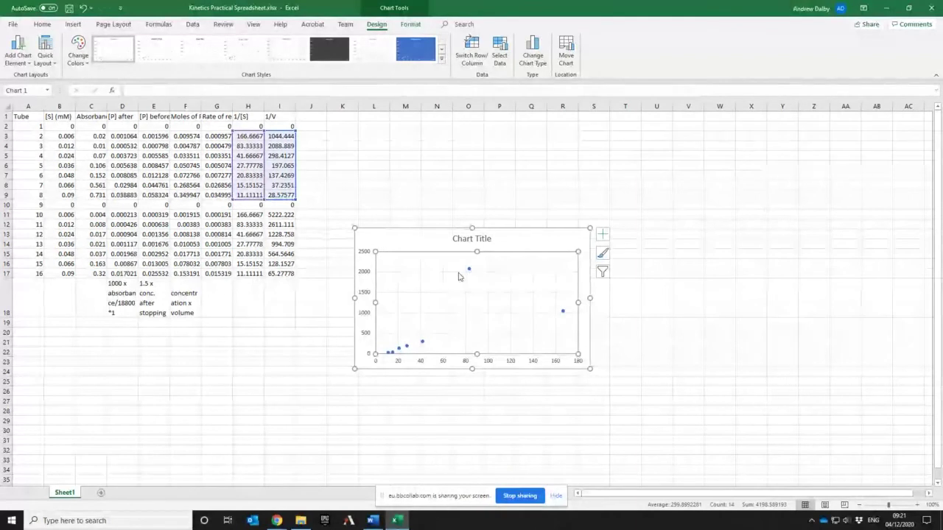
mouse_move(470, 271)
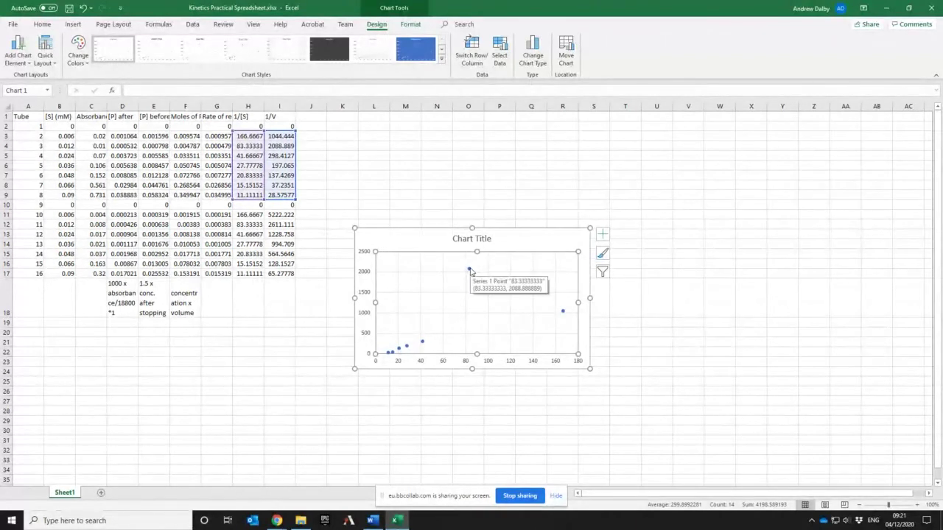
- Add a linear trendline through the 1/V versus 1/[S] scatter points
double_click(456, 322)
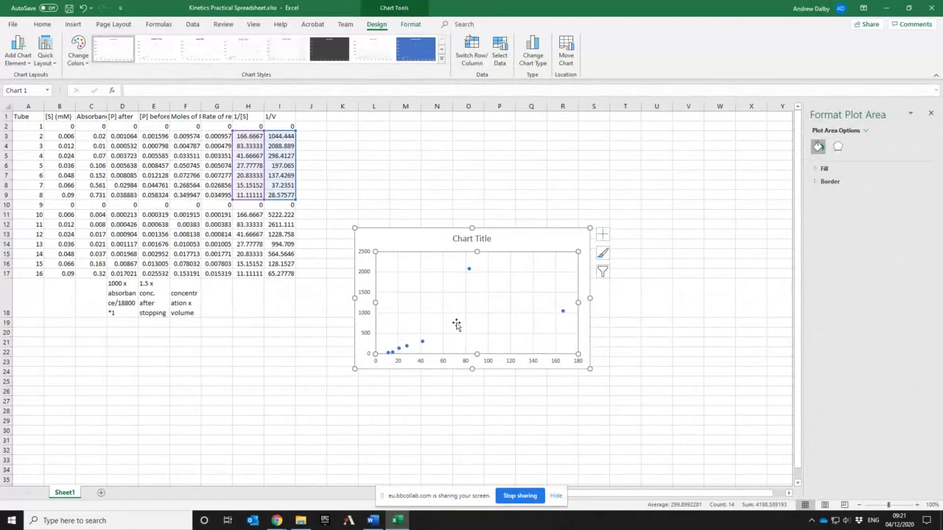
left_click(30, 65)
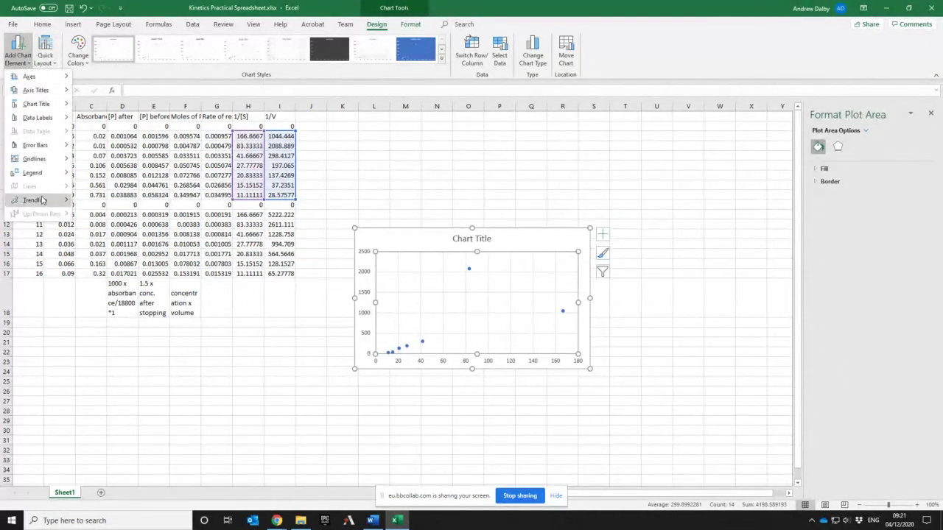
mouse_move(42, 201)
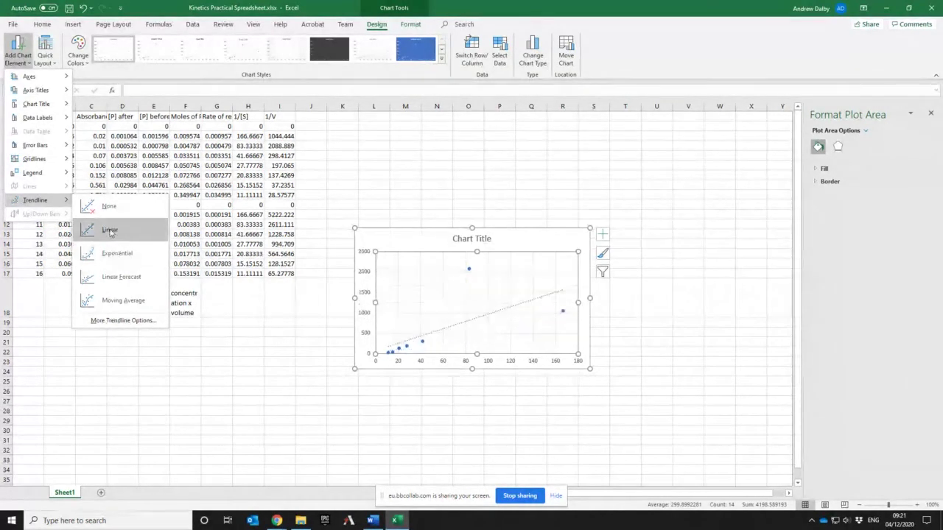
left_click(110, 231)
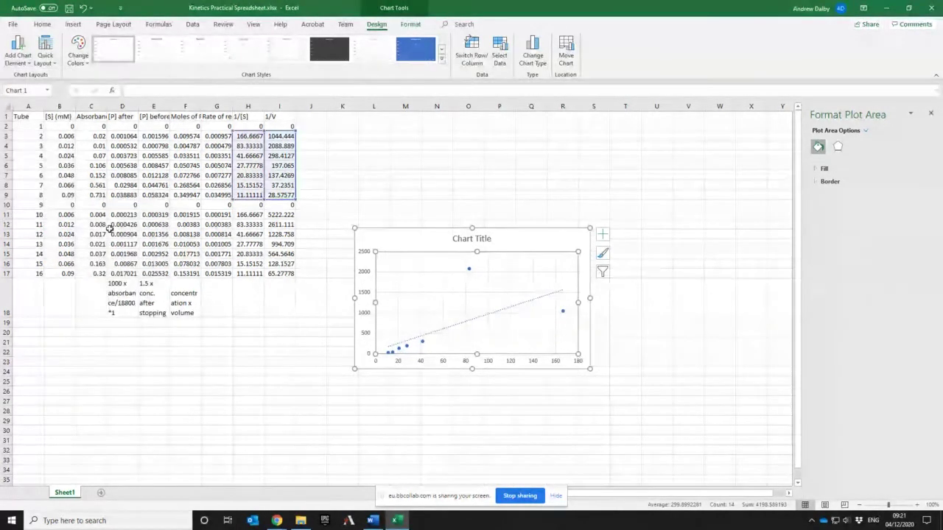
- Display the trendline equation y = 8.9856x + 76.924 and R² = 0.4336 on the chart
left_click(483, 319)
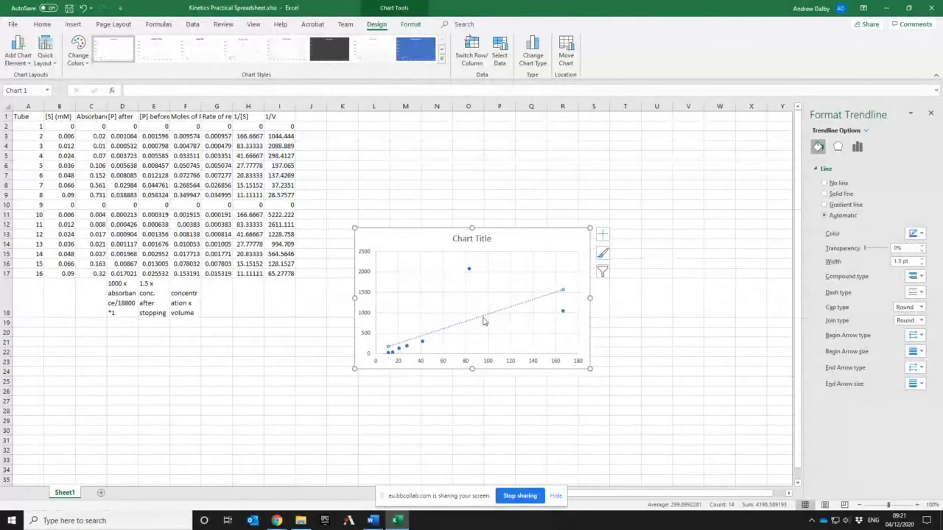
left_click(857, 147)
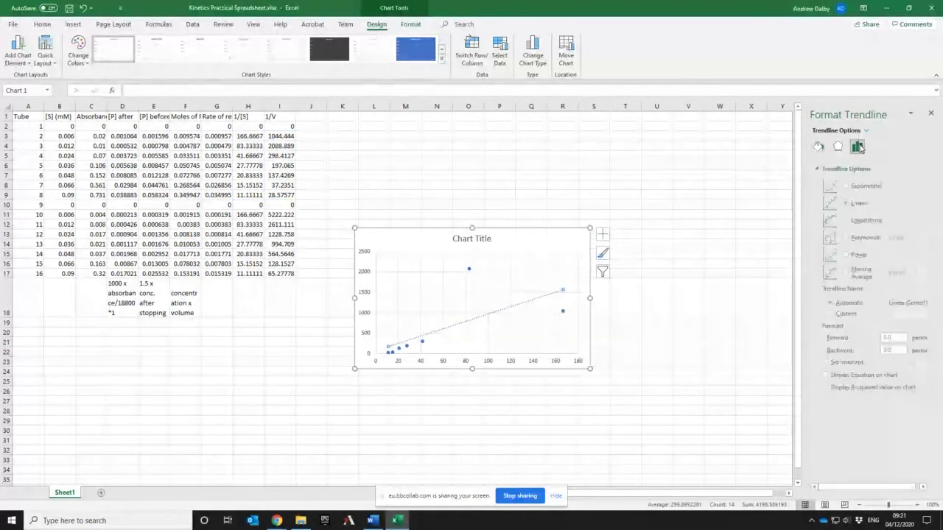
left_click(827, 376)
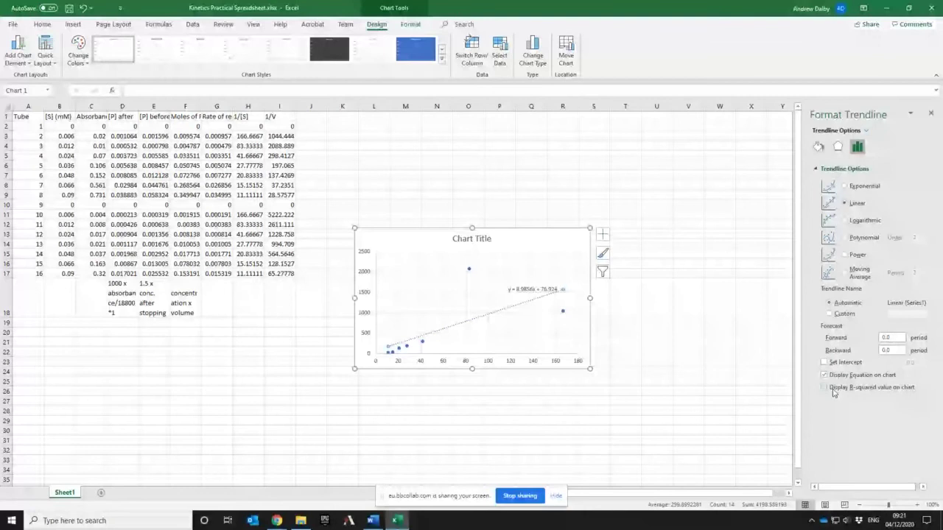
left_click(824, 388)
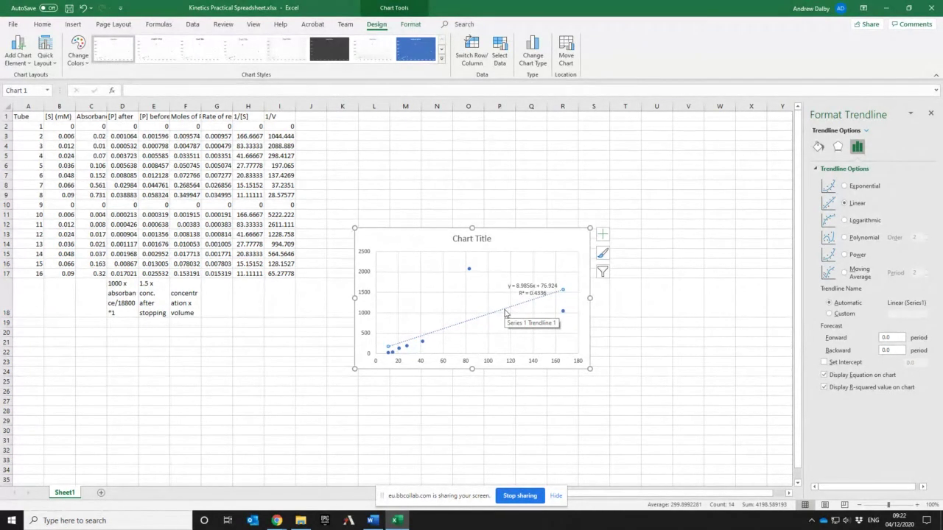
- Delete the draft chart, close without saving, and open Kinetics Practical Spreadsheet 1.xlsx
left_click(406, 243)
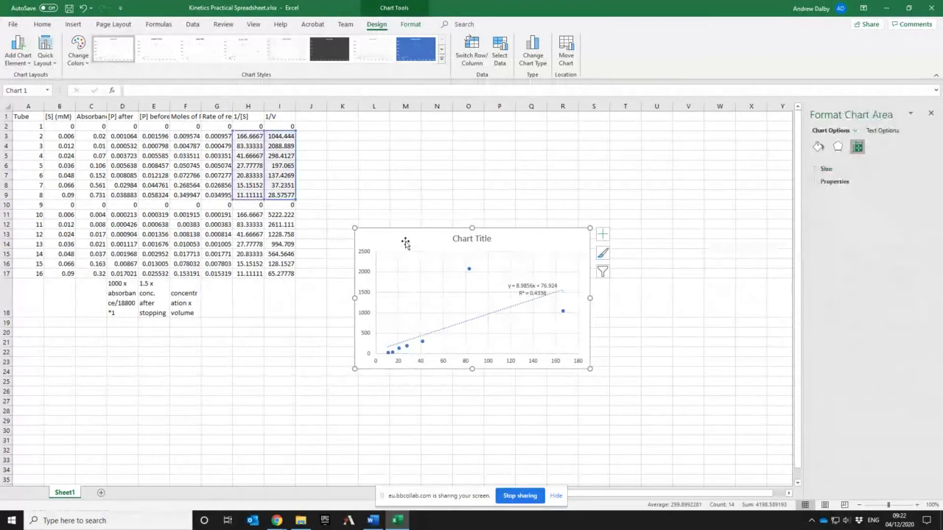
key("Delete")
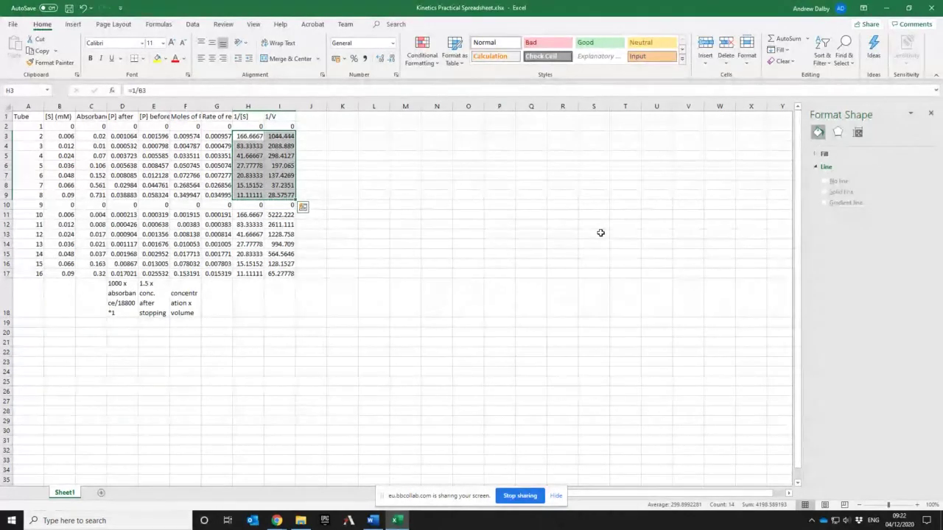
left_click(934, 8)
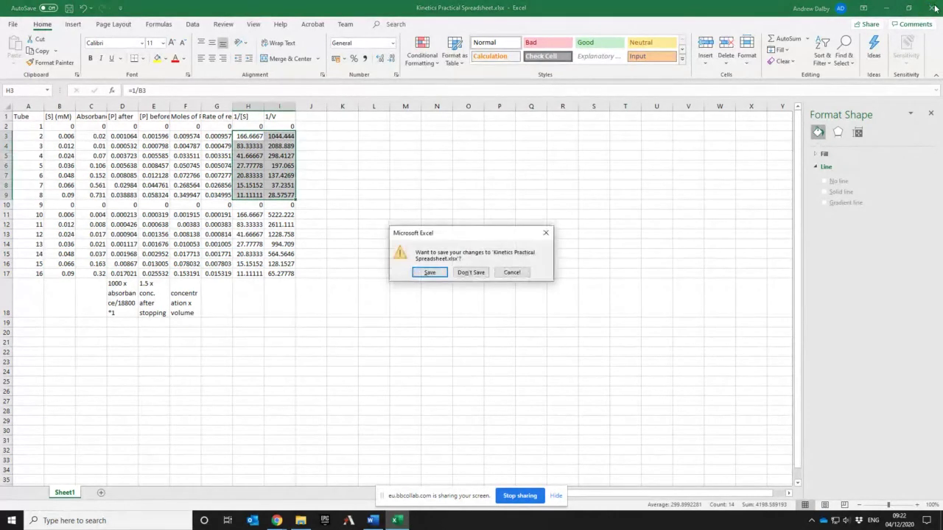
left_click(471, 272)
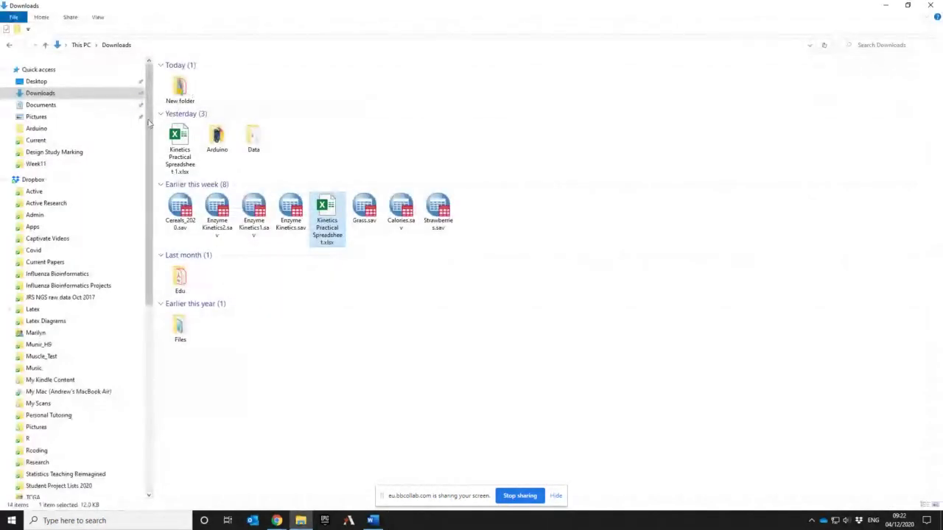
double_click(179, 140)
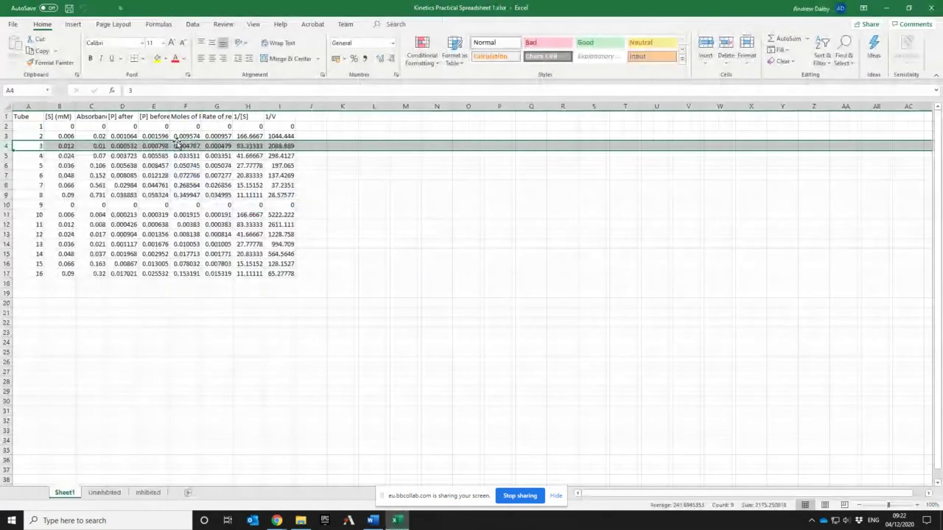
- View the Inhibited chart's trendline, y = 32.667x - 165.59 with R² = 0.9935, then deselect it
left_click(104, 492)
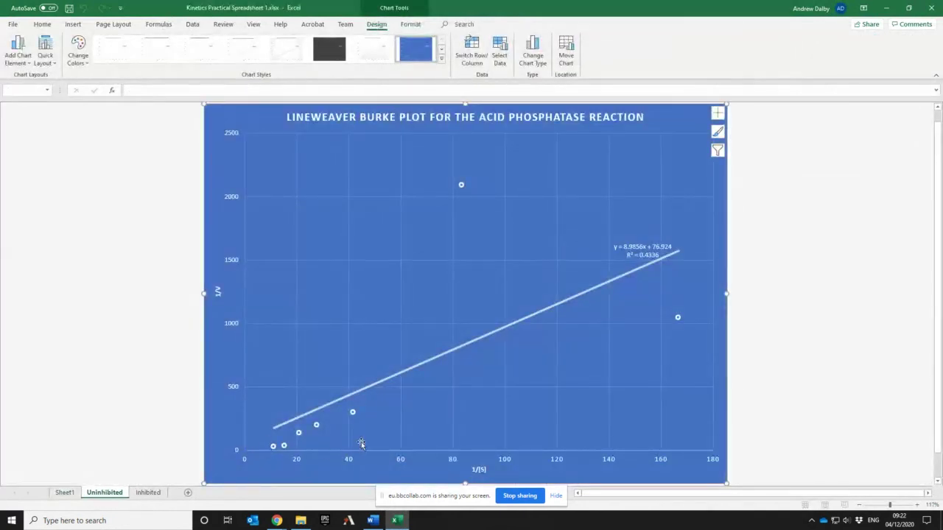
mouse_move(461, 187)
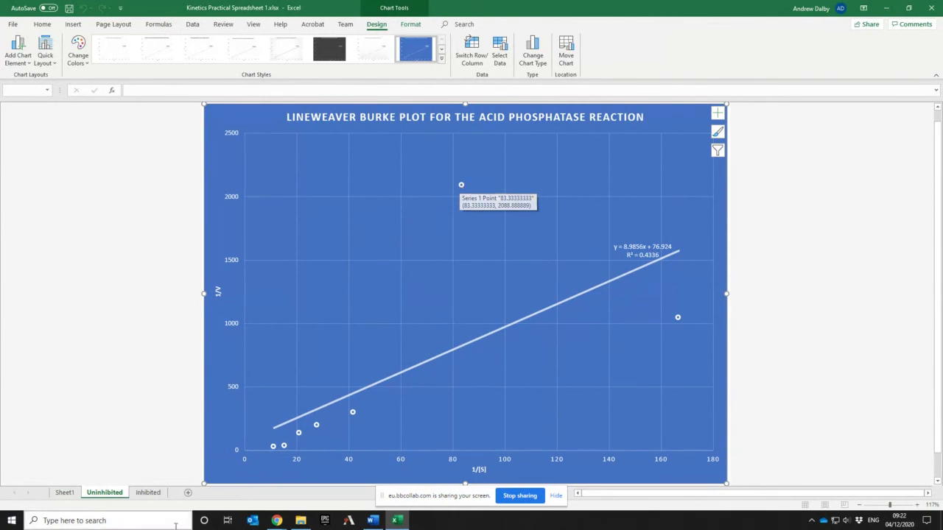
left_click(147, 492)
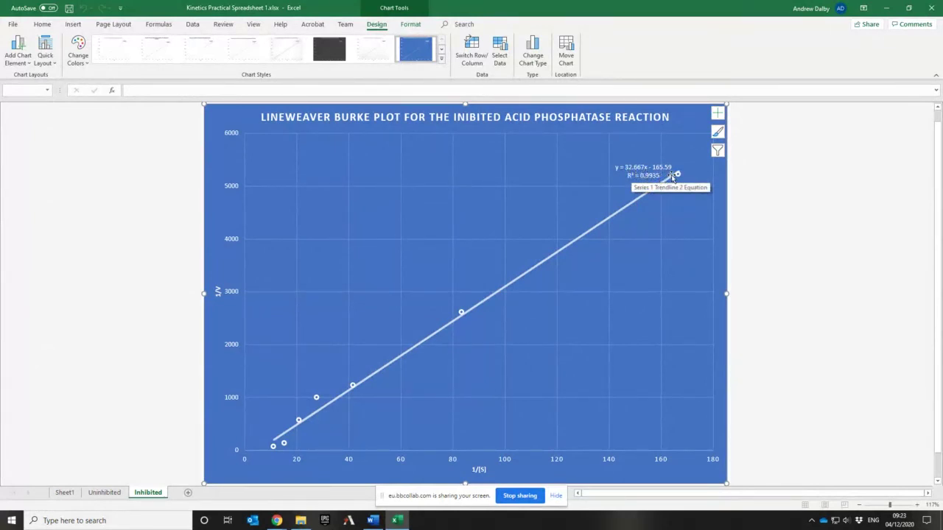
left_click(839, 360)
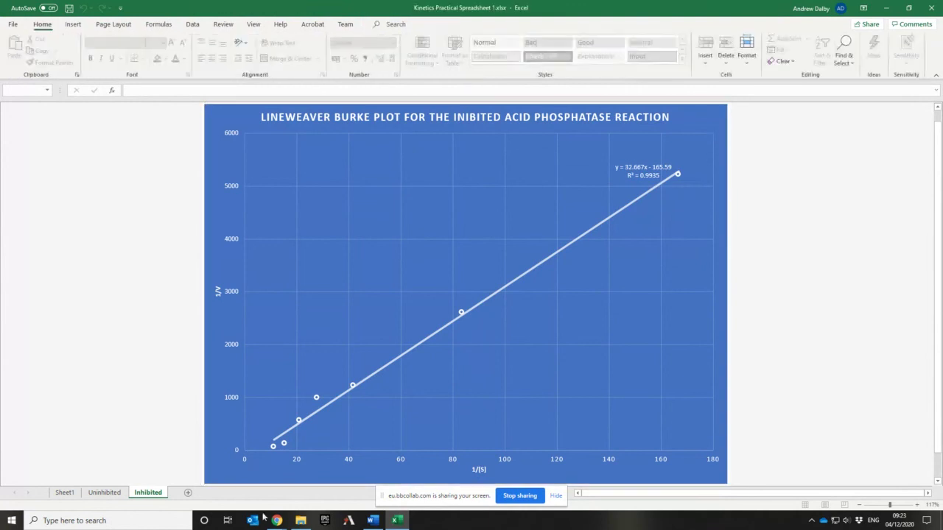
- Check the Sheet1 data table, then select the Uninhibited sheet's Lineweaver–Burk chart
left_click(104, 493)
left_click(64, 492)
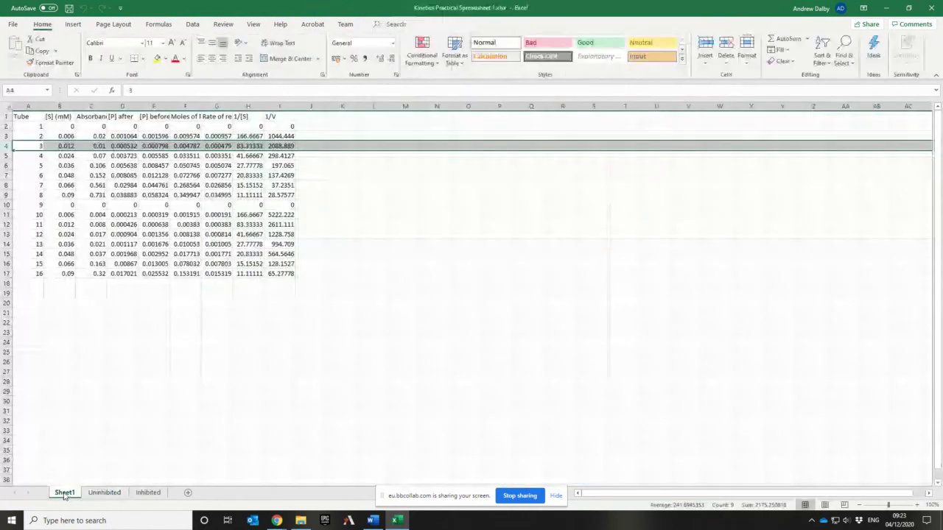
left_click(103, 493)
left_click(488, 296)
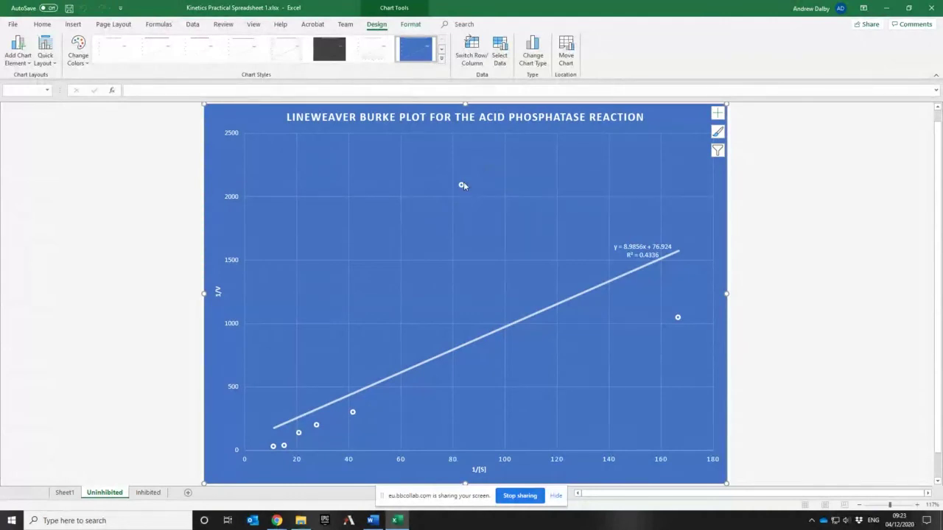
mouse_move(461, 185)
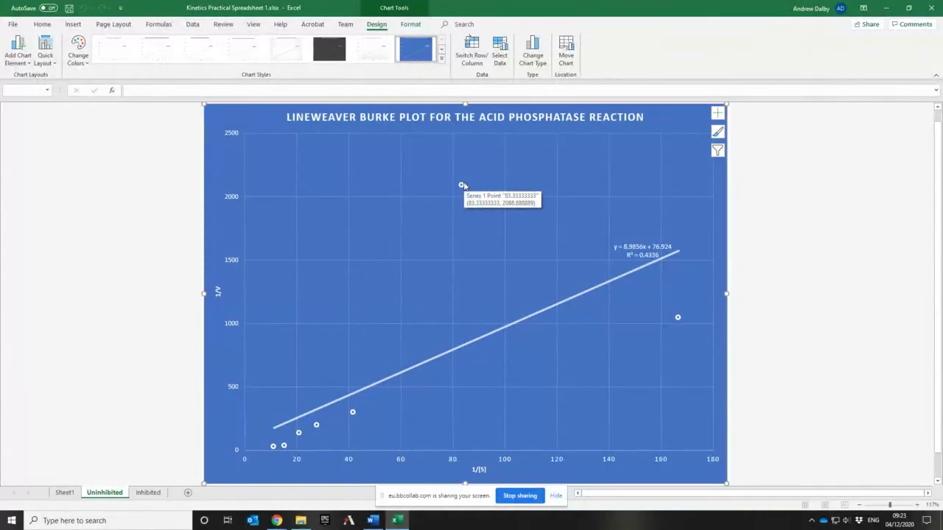